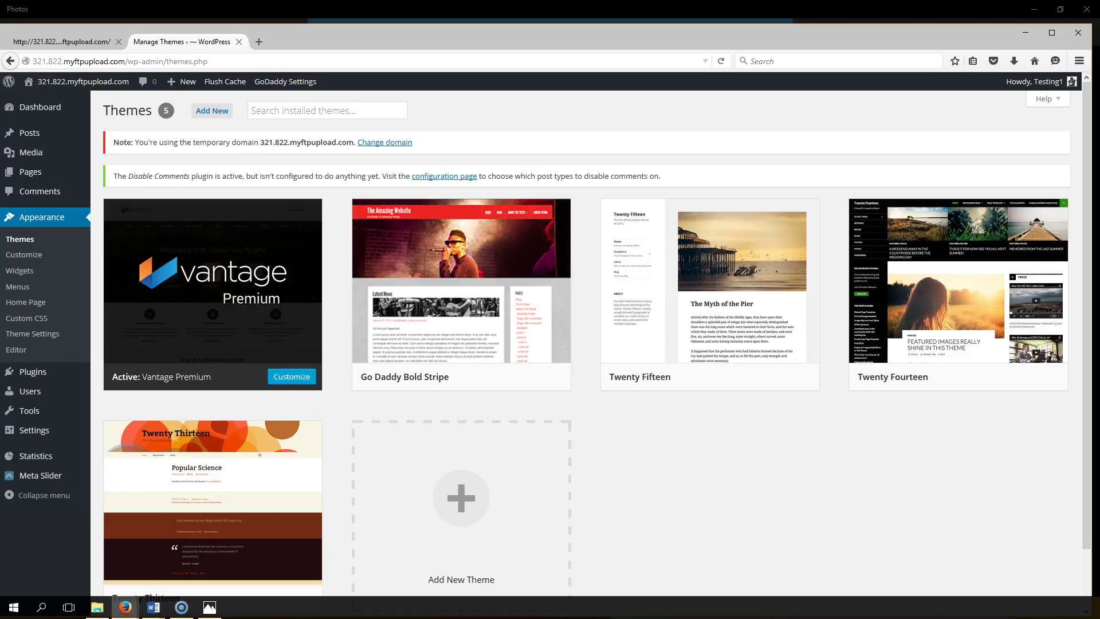
# Check the Home Page step in the ebook Master checklist.
pyautogui.hotkey('alt', 'Tab')
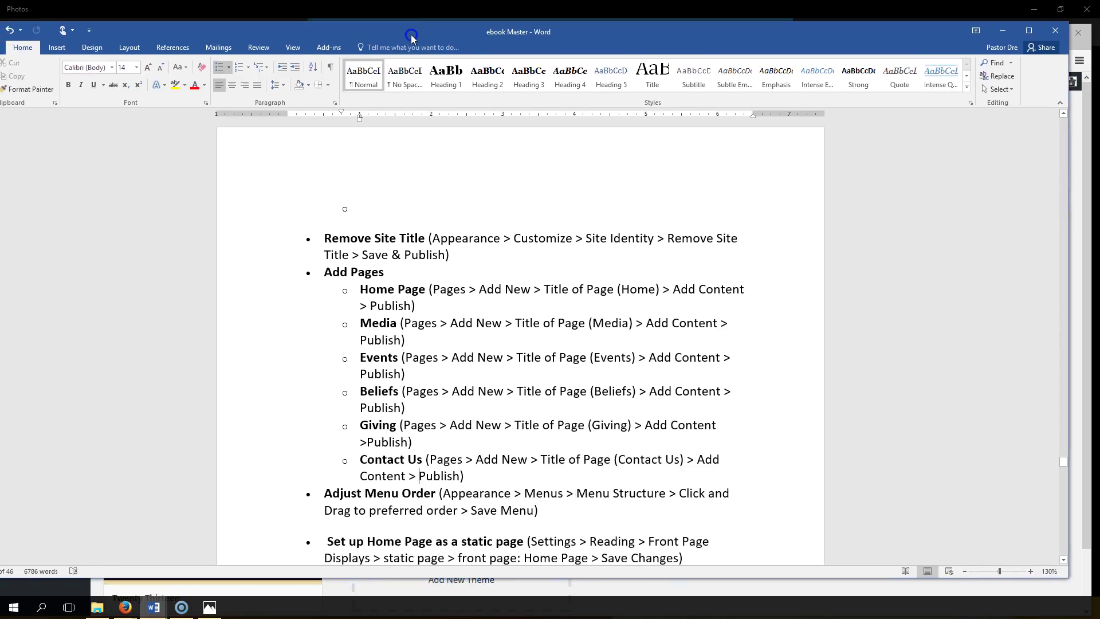
pyautogui.click(332, 283)
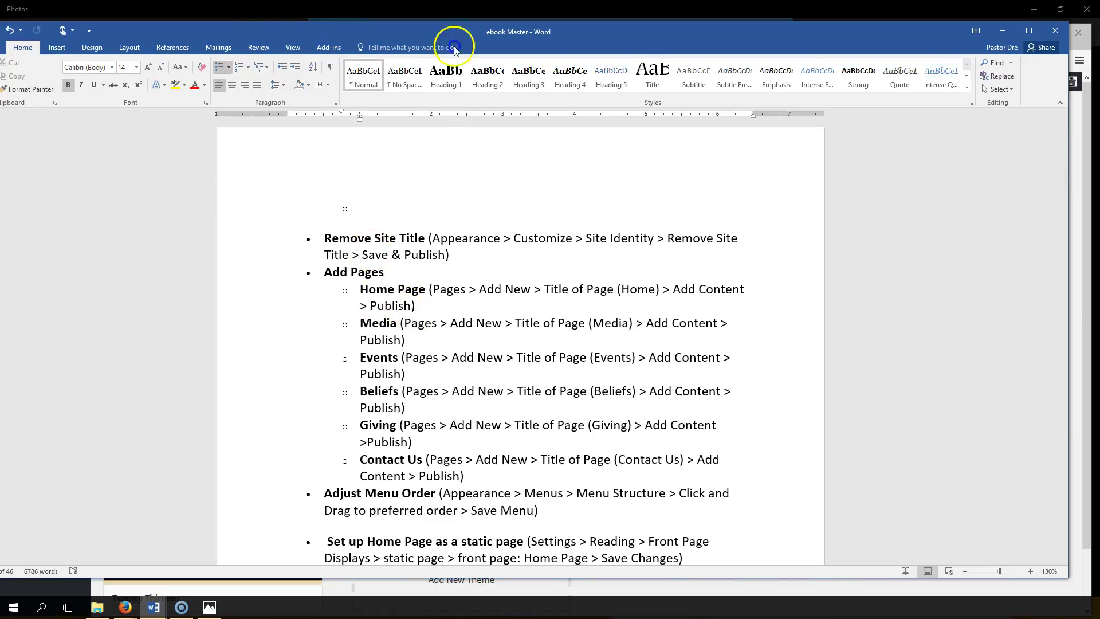
pyautogui.hotkey('alt', 'Tab')
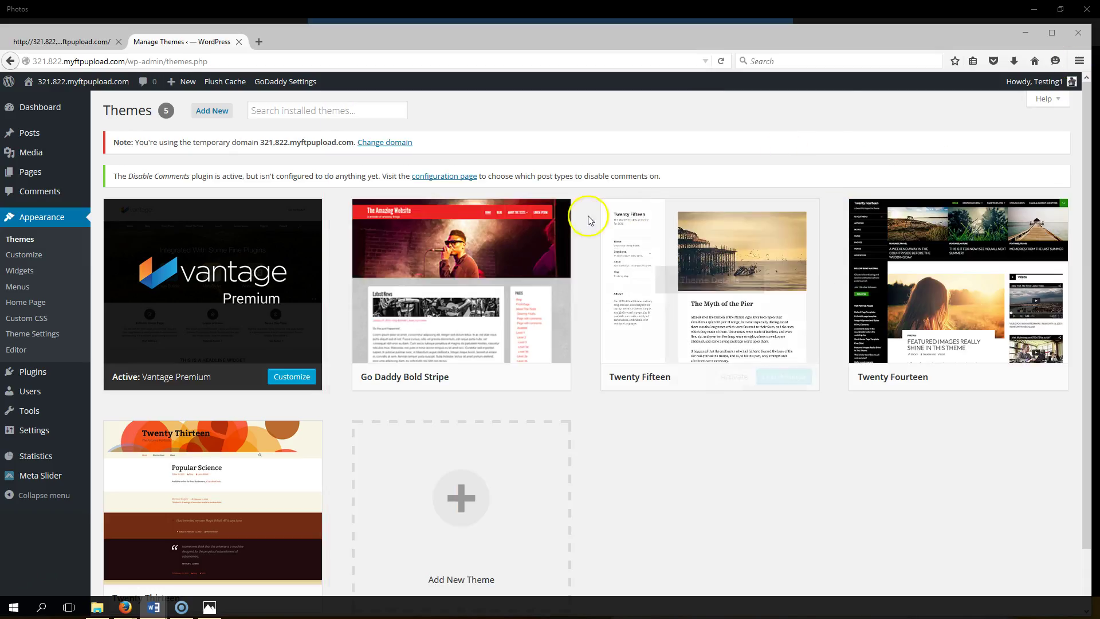
# Move the extra 'Home' page to the Trash from the All Pages list.
pyautogui.click(28, 172)
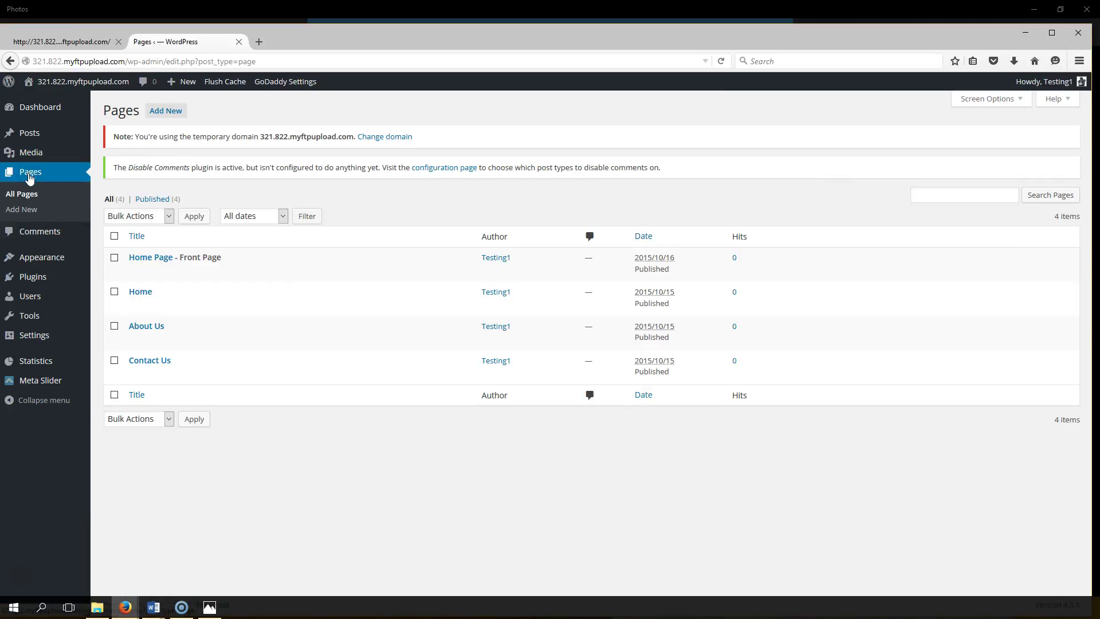
pyautogui.click(165, 111)
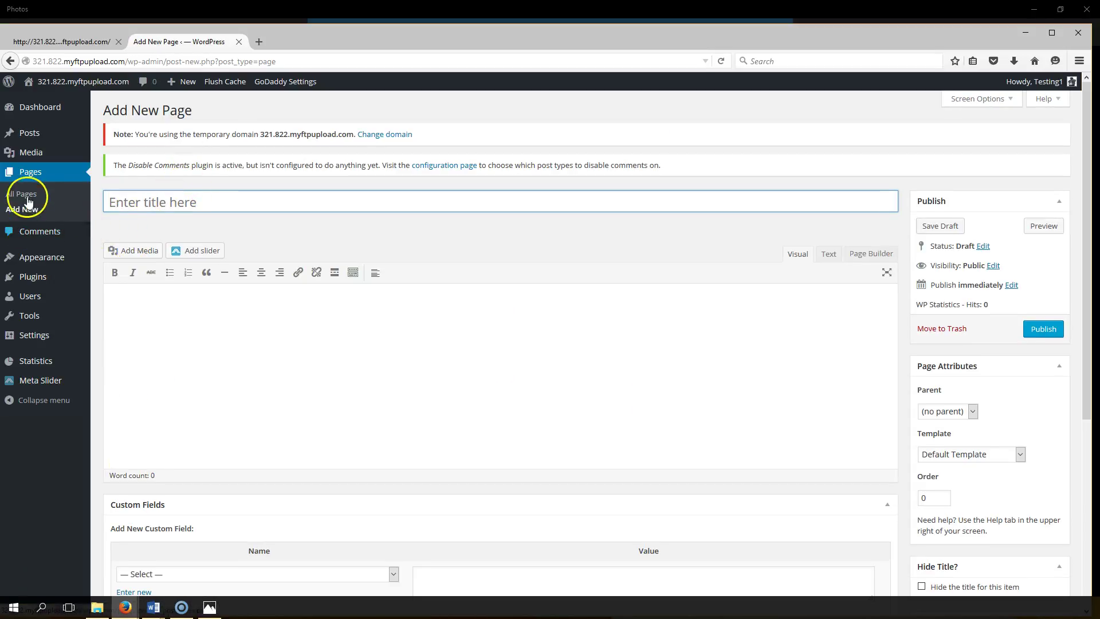
pyautogui.click(26, 172)
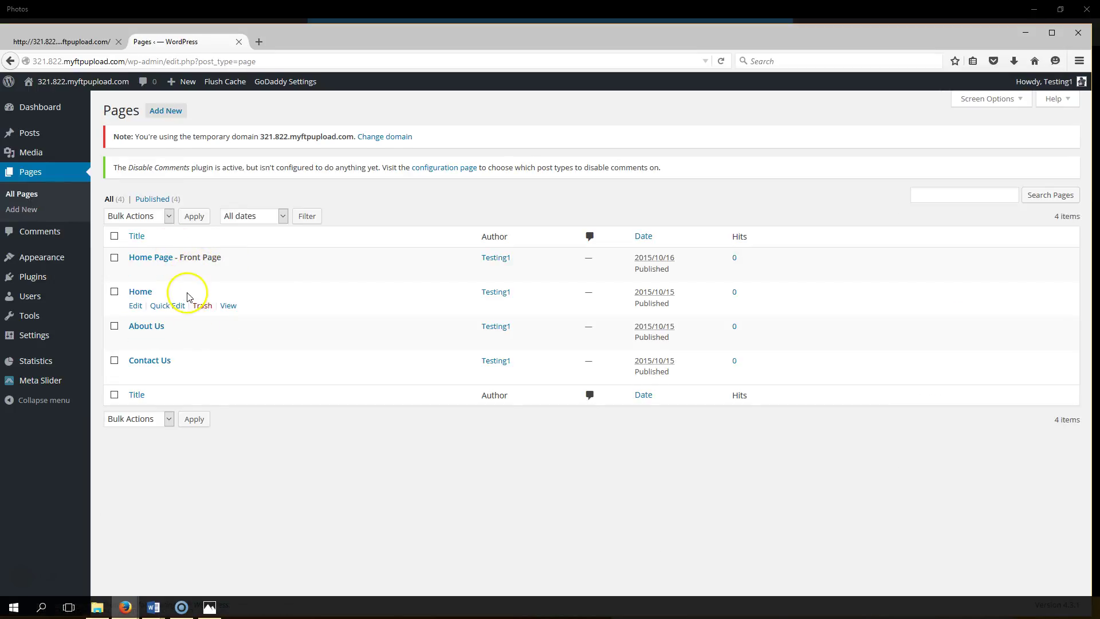
pyautogui.click(202, 305)
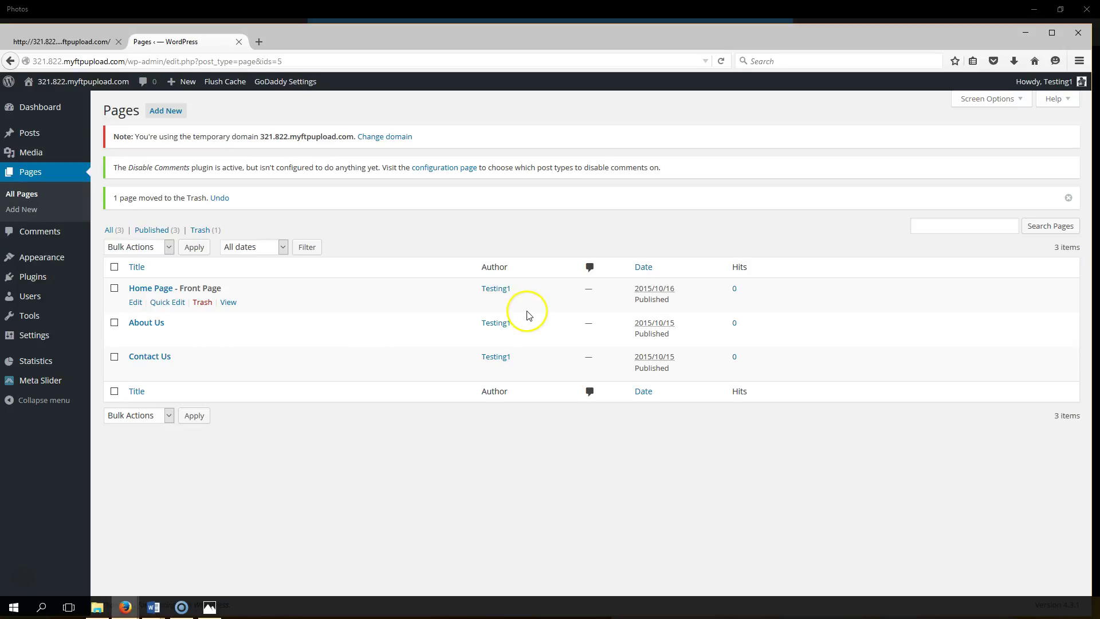
pyautogui.click(171, 110)
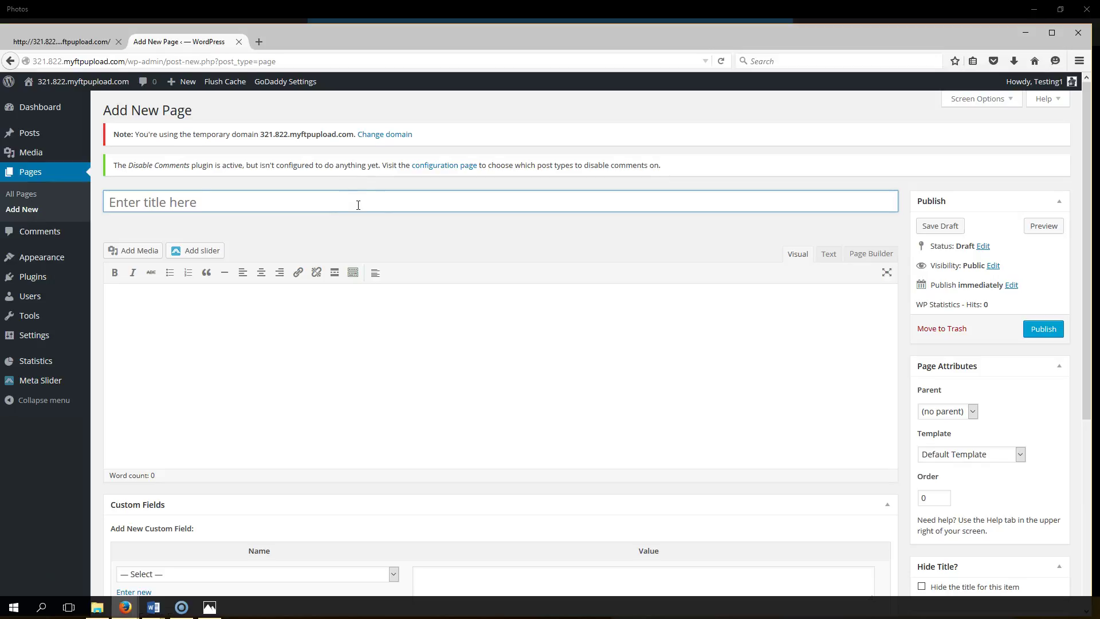
# Create a page titled 'Media' with the body 'This is the Media Page' and publish it.
pyautogui.write('Media')
pyautogui.click(345, 298)
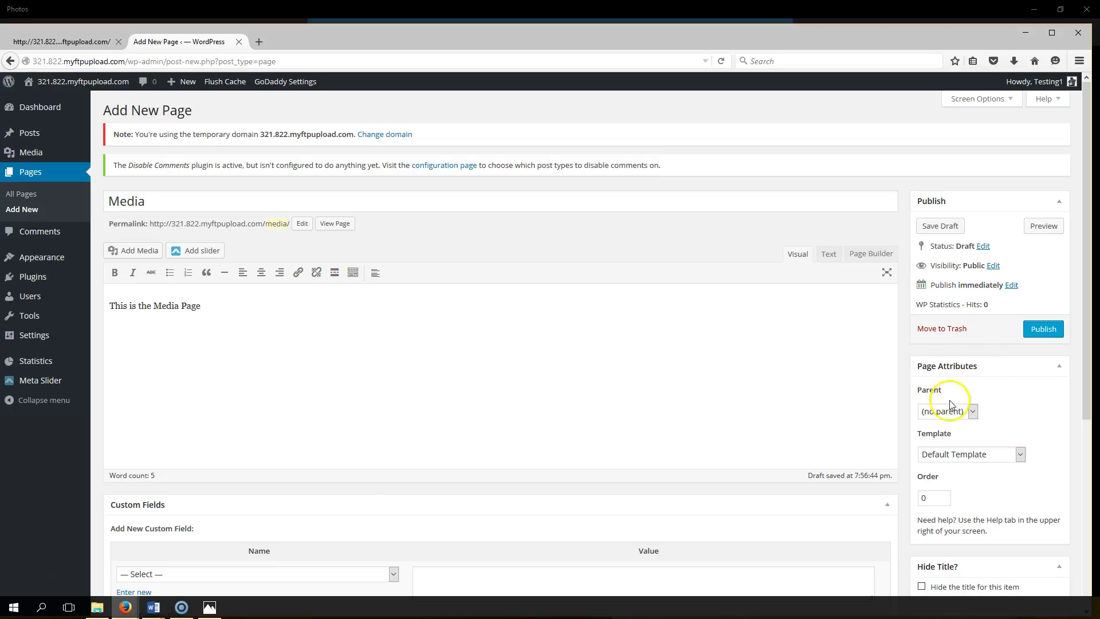
pyautogui.click(1041, 330)
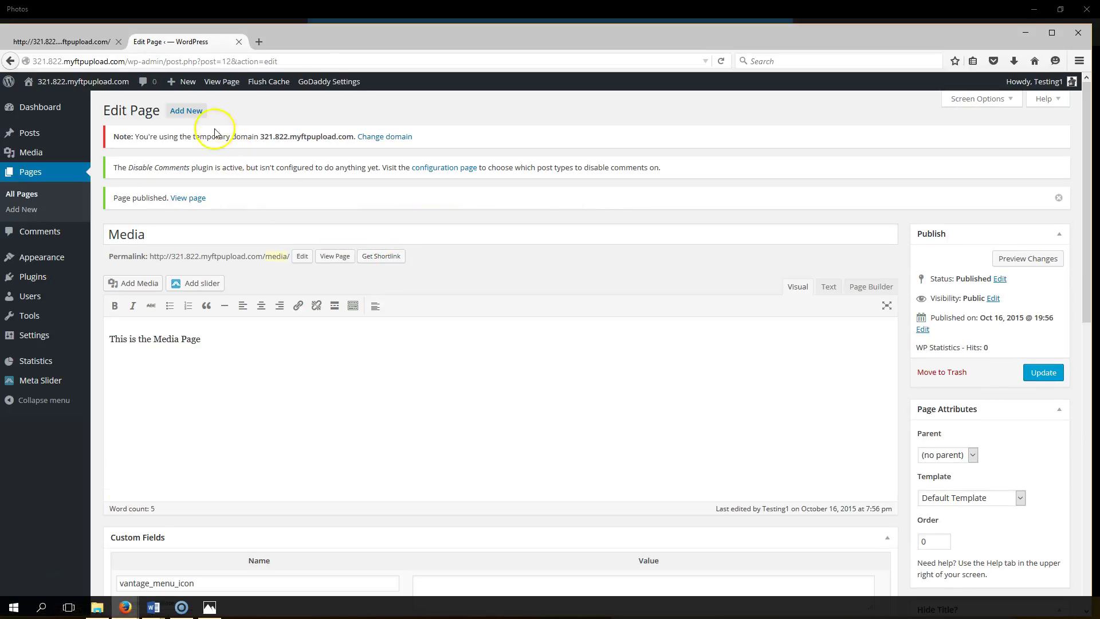
# Add a new page titled 'Events' with the body 'This is the events page' and publish it.
pyautogui.click(189, 112)
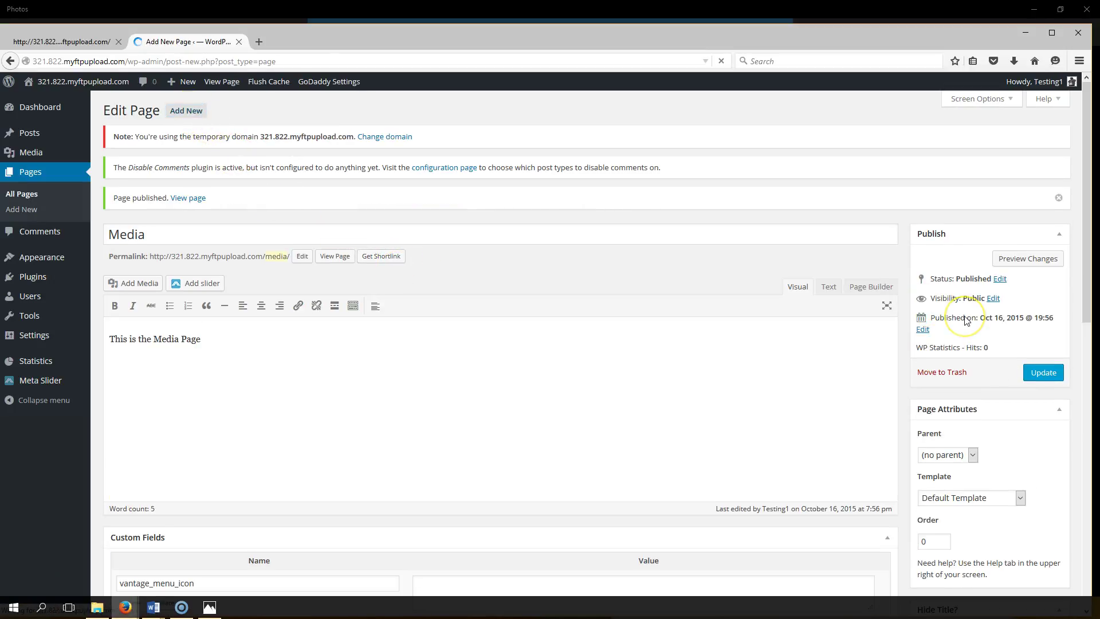
pyautogui.click(316, 192)
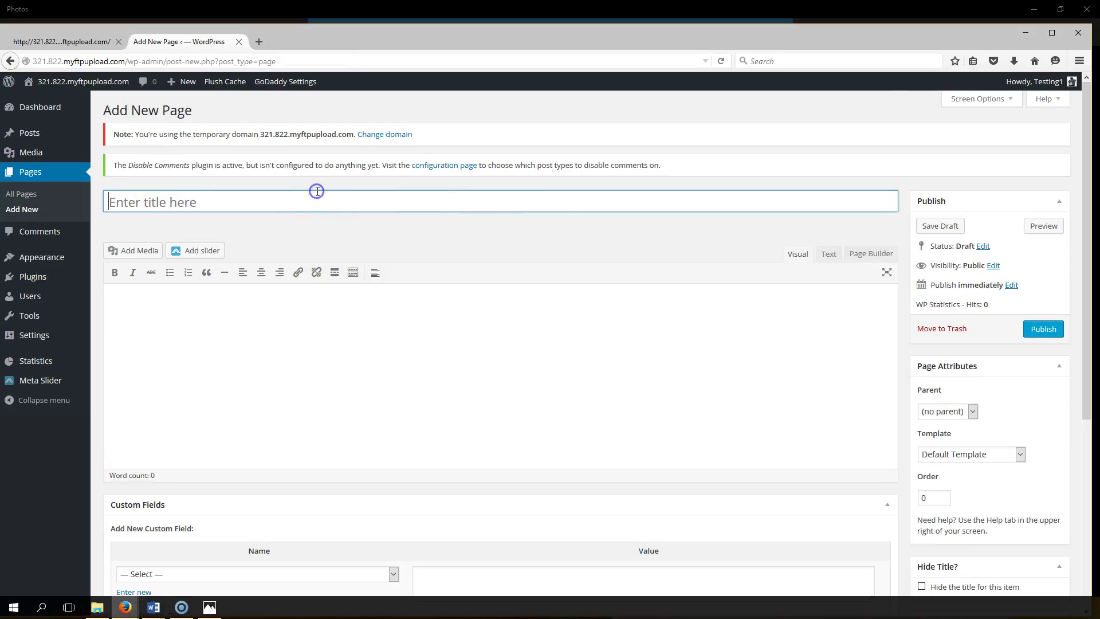
pyautogui.write('W')
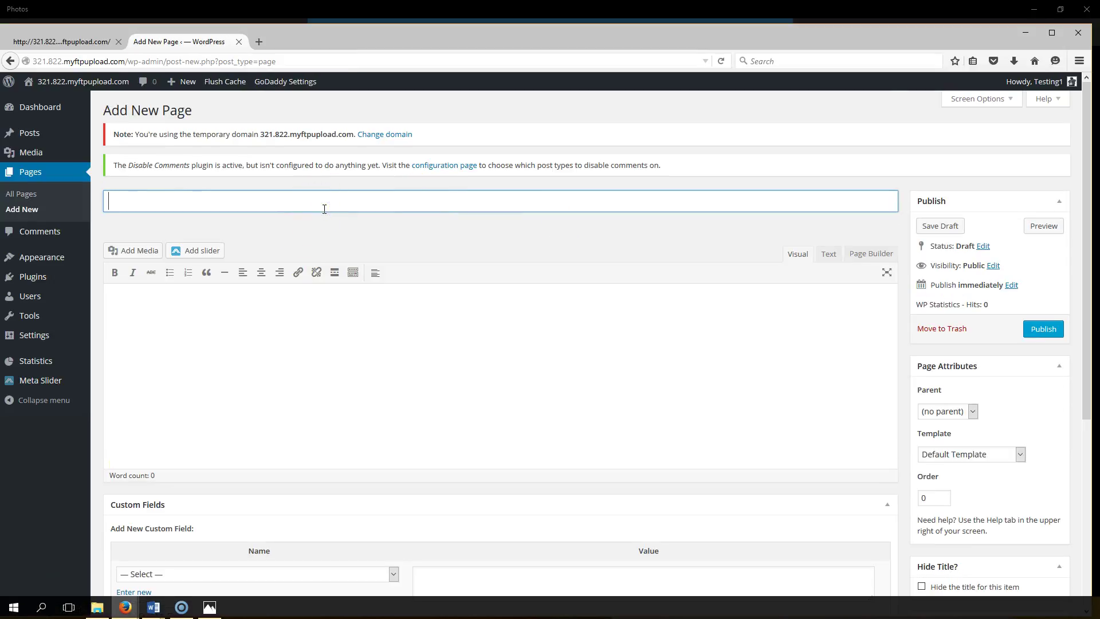
pyautogui.press('Tab')
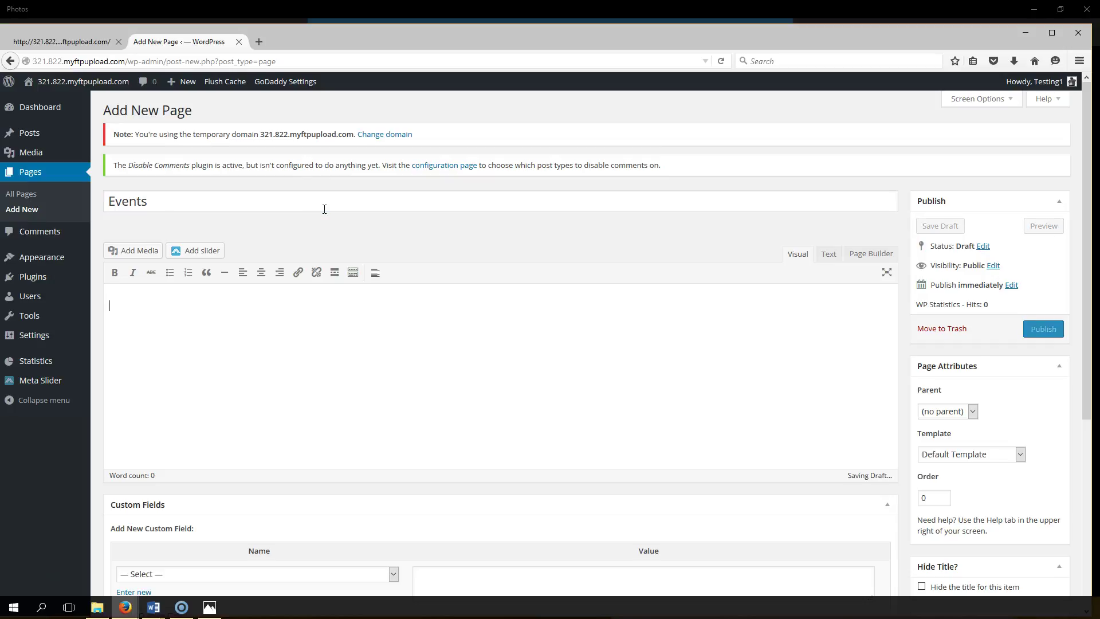
pyautogui.write('This is the events page')
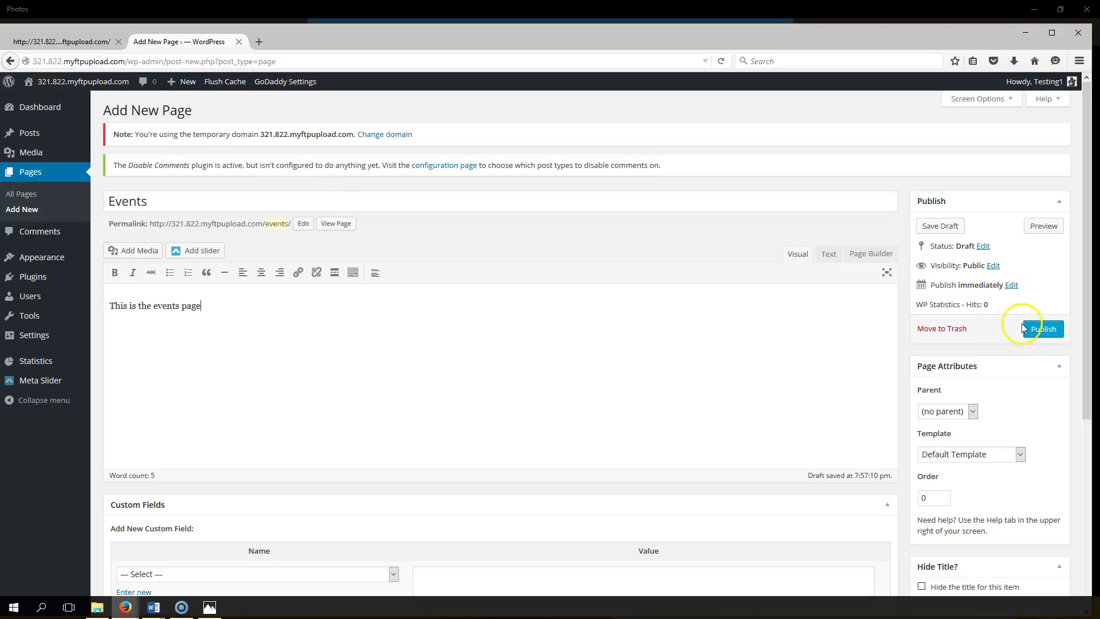
pyautogui.click(1041, 329)
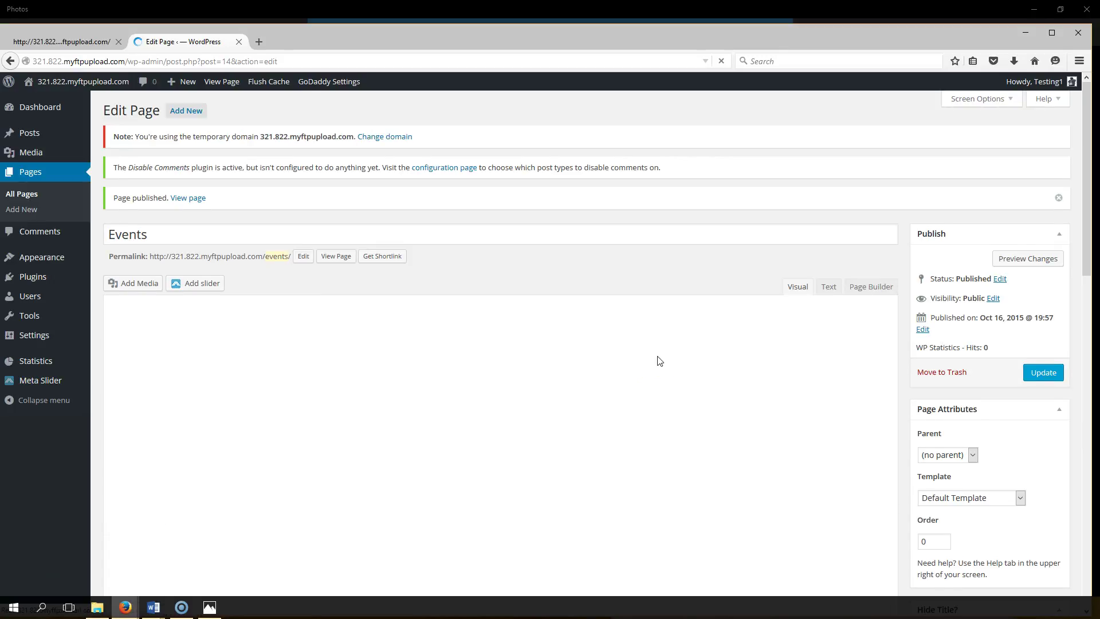
# Add a new page titled 'Beliefs' with the body 'This is the Beliefs Page' and publish it.
pyautogui.click(198, 114)
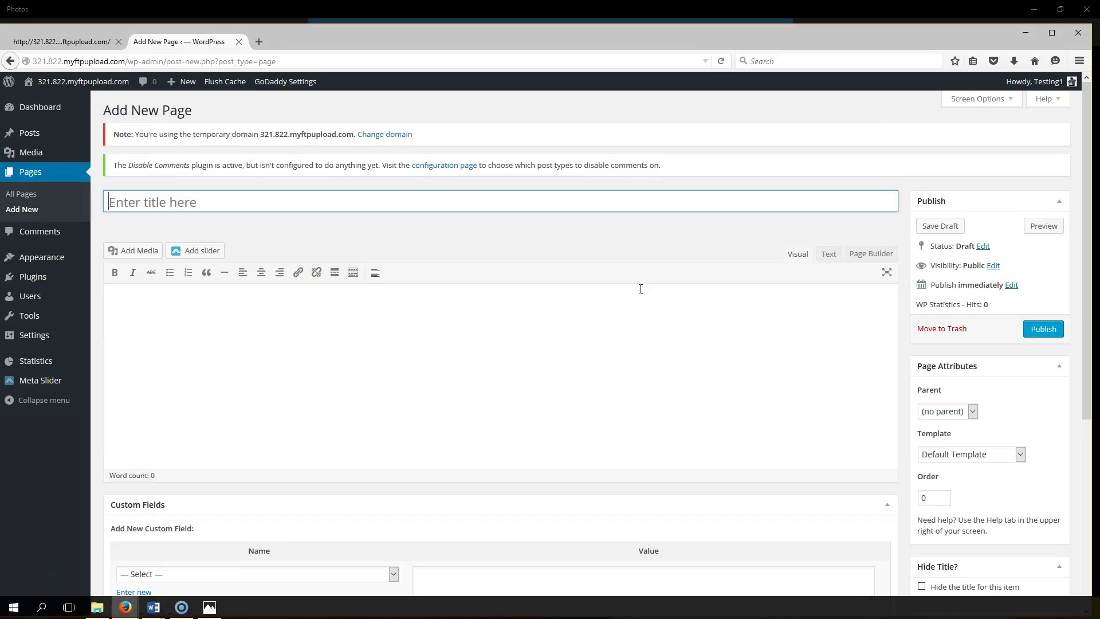
pyautogui.click(462, 212)
pyautogui.click(462, 211)
pyautogui.write('Beliefs')
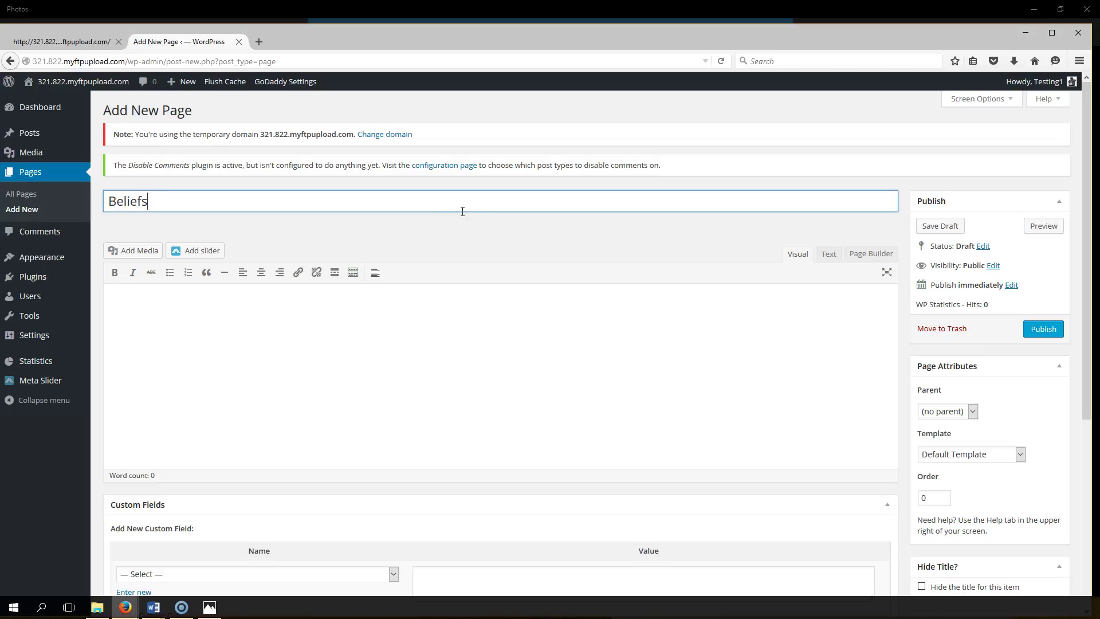
pyautogui.press('Tab')
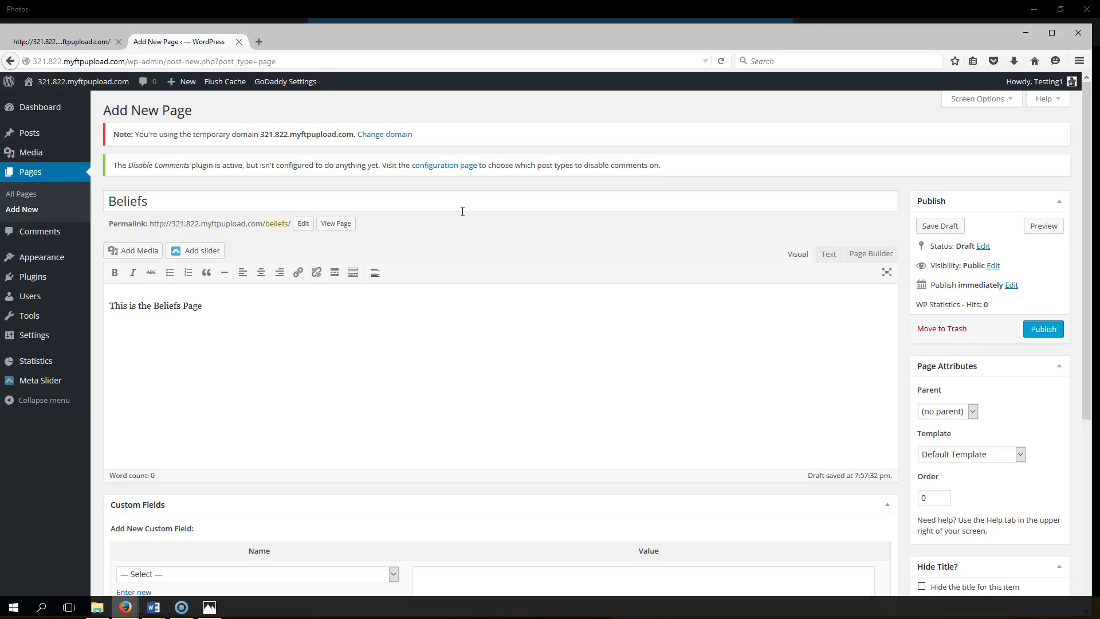
pyautogui.click(489, 368)
pyautogui.click(1044, 329)
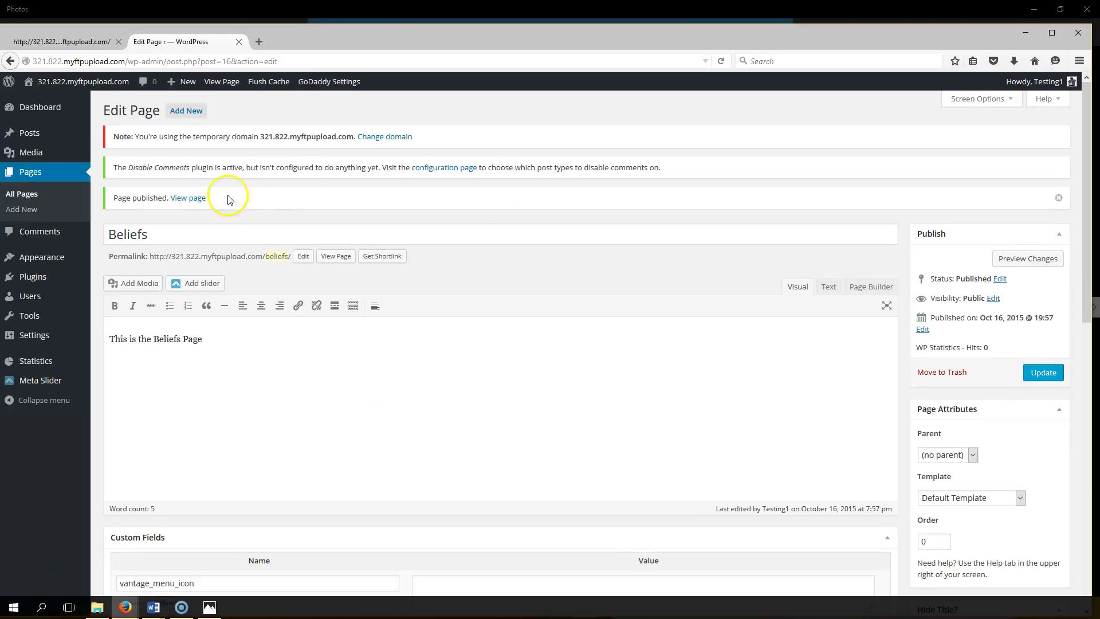
pyautogui.click(192, 116)
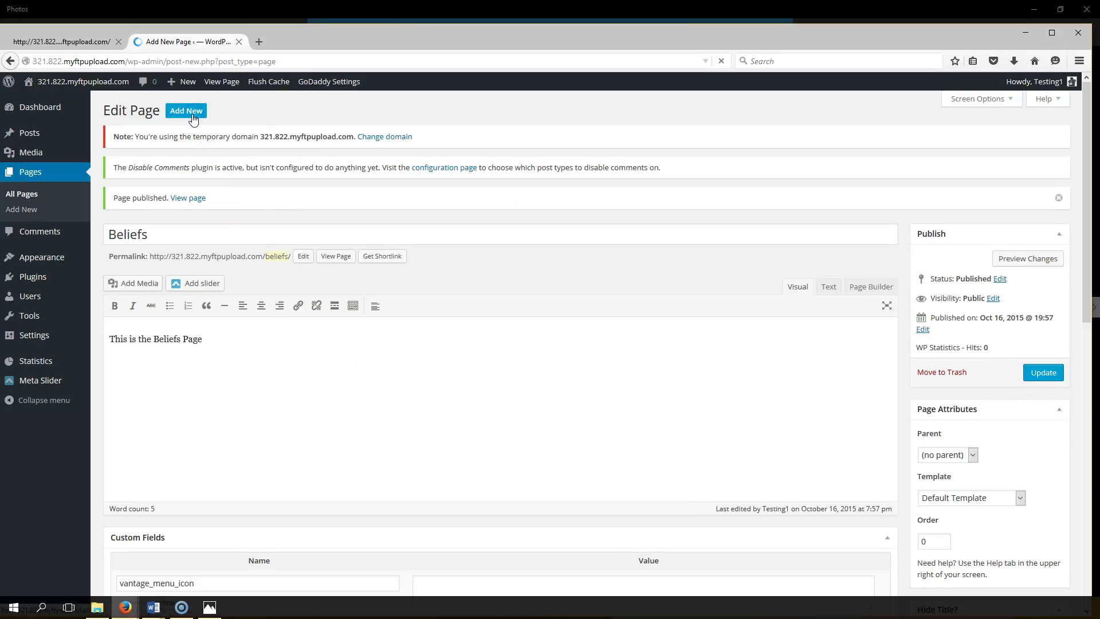
# Title the new page 'Giving', enter the body 'This is the Giving Page', and publish it.
pyautogui.click(201, 205)
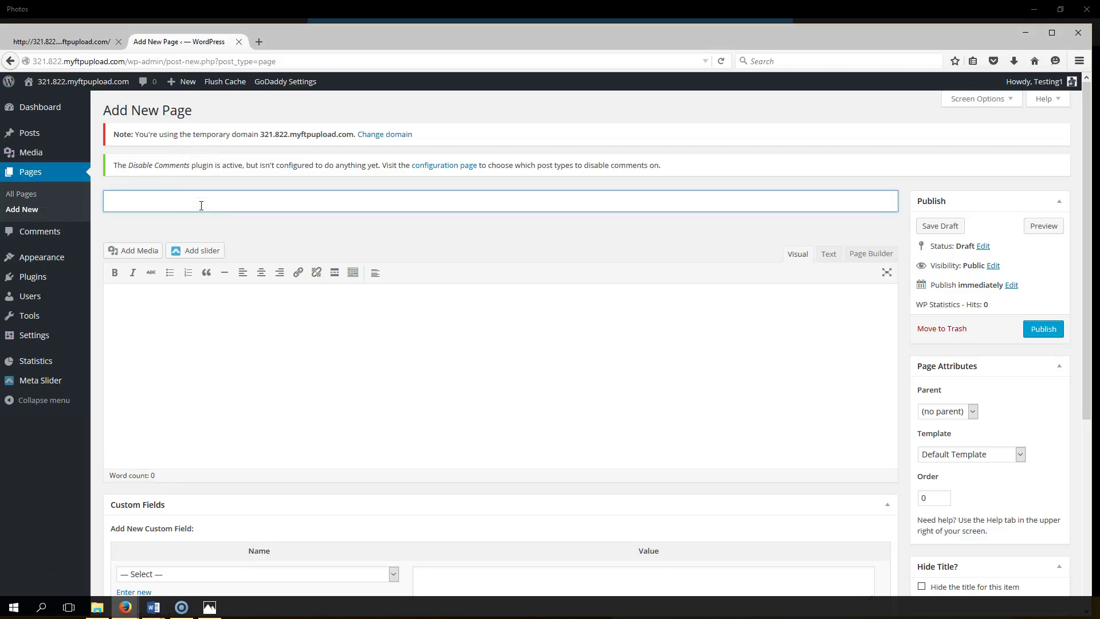
pyautogui.press('Tab')
pyautogui.write('This is')
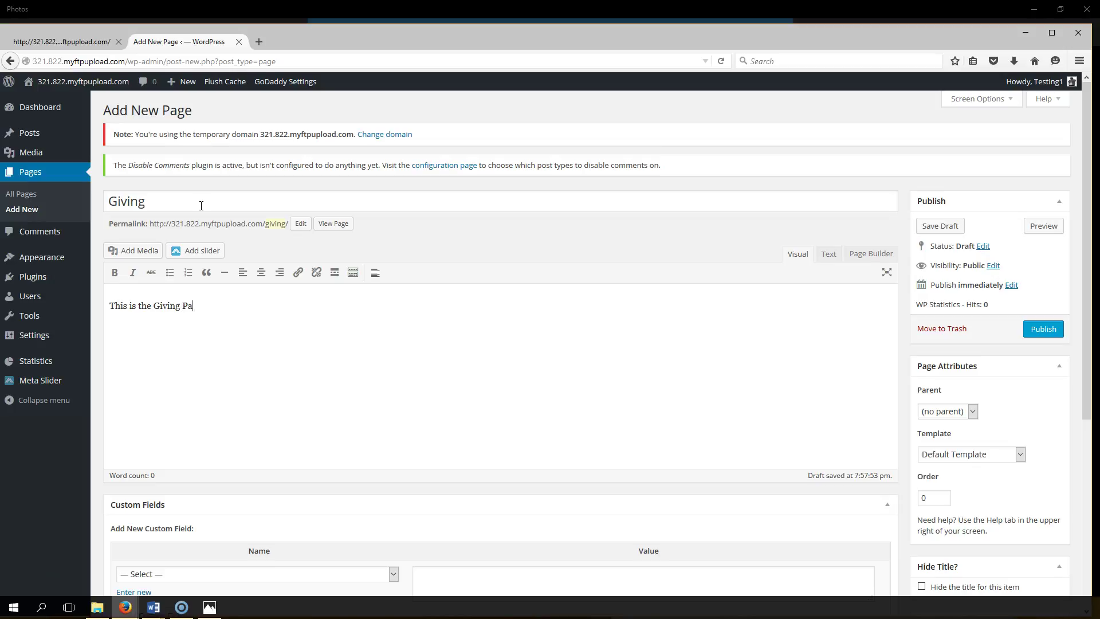
pyautogui.click(1041, 328)
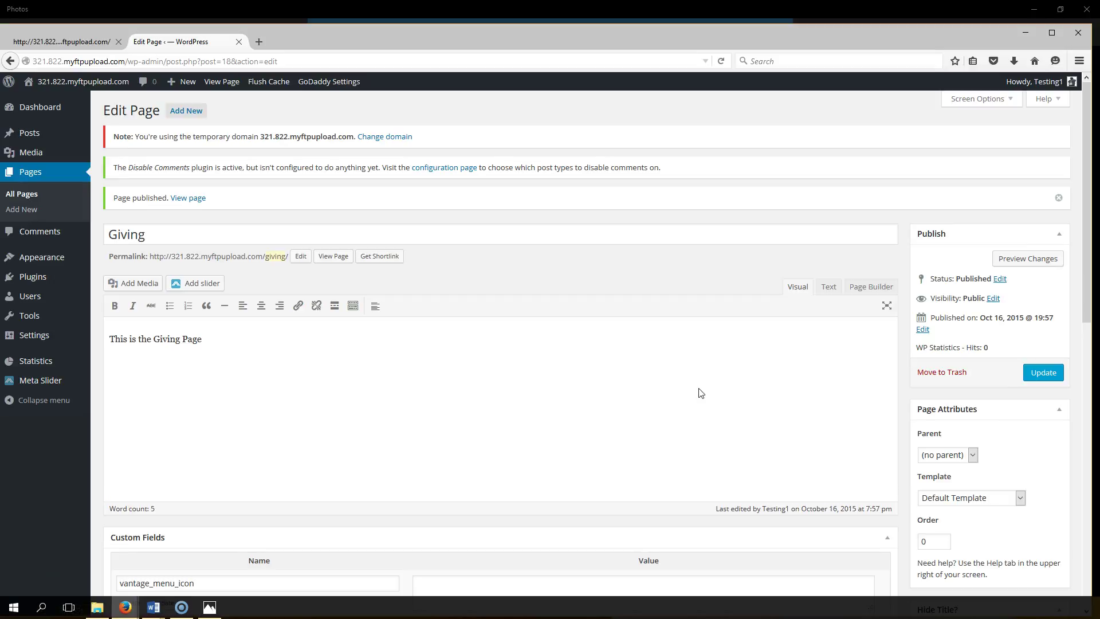
# Add a new page titled 'Contact Us' with the body 'This is the Contact Us Page' and publish it.
pyautogui.click(189, 114)
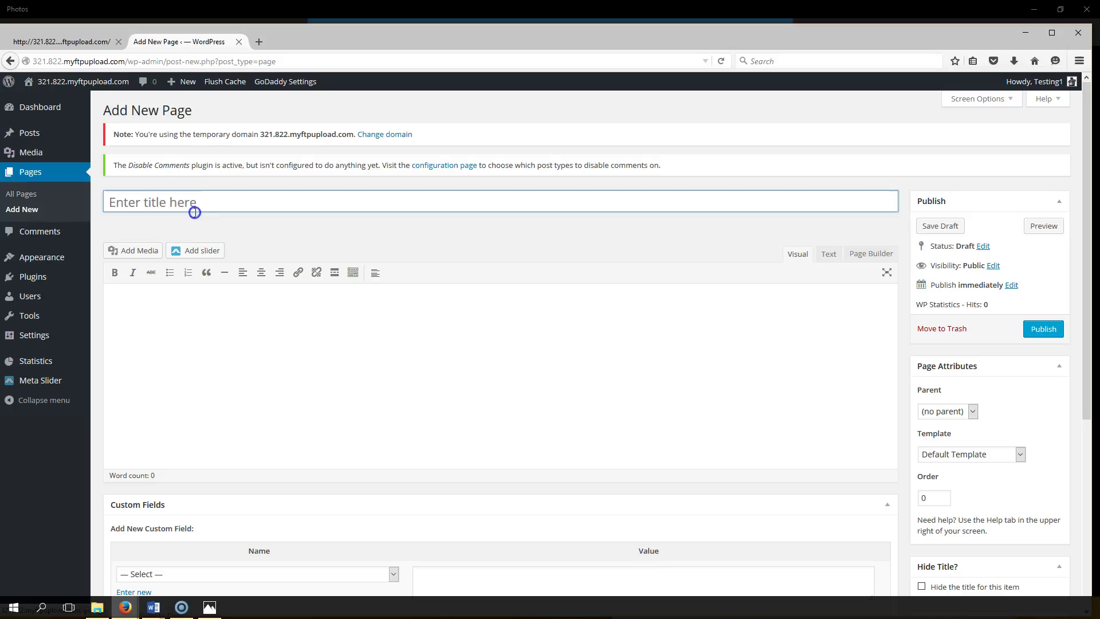
pyautogui.click(194, 213)
pyautogui.write('Contact Us')
pyautogui.press('Tab')
pyautogui.write('This is')
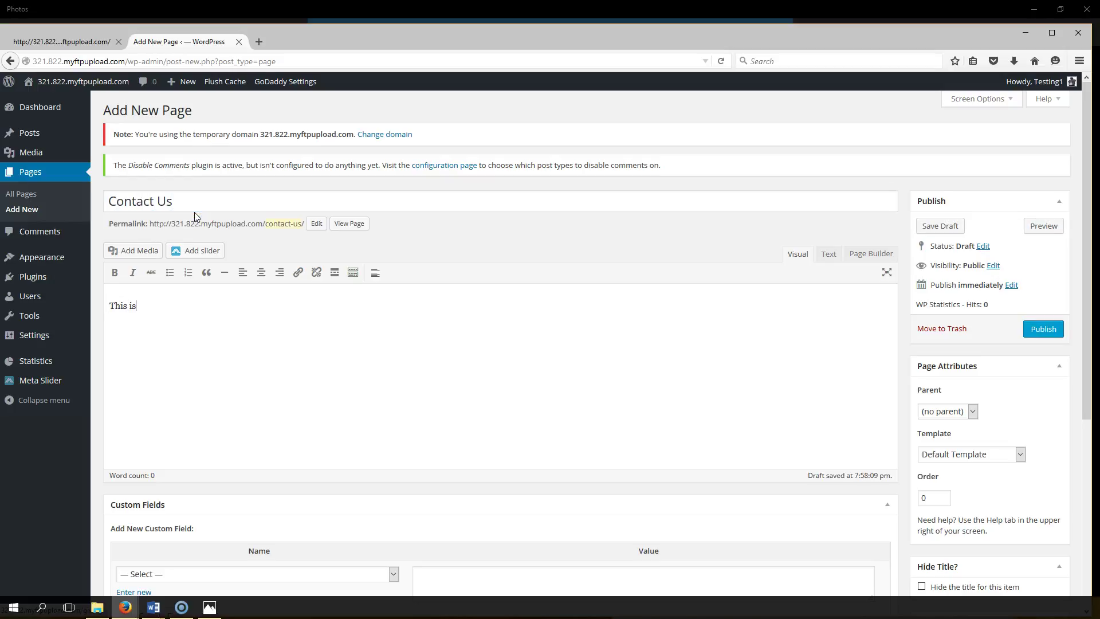
pyautogui.write(' the Contac')
pyautogui.press('BackSpace')
pyautogui.write('t Us Page')
pyautogui.click(1043, 329)
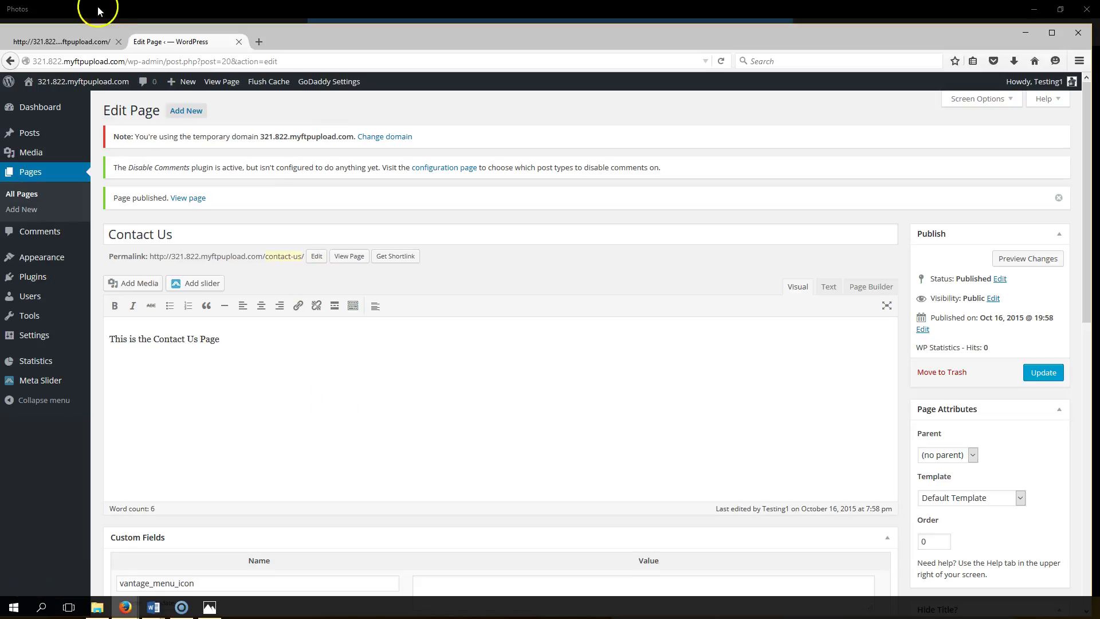
# Reload the live site tab so its menu shows the newly published pages.
pyautogui.click(74, 42)
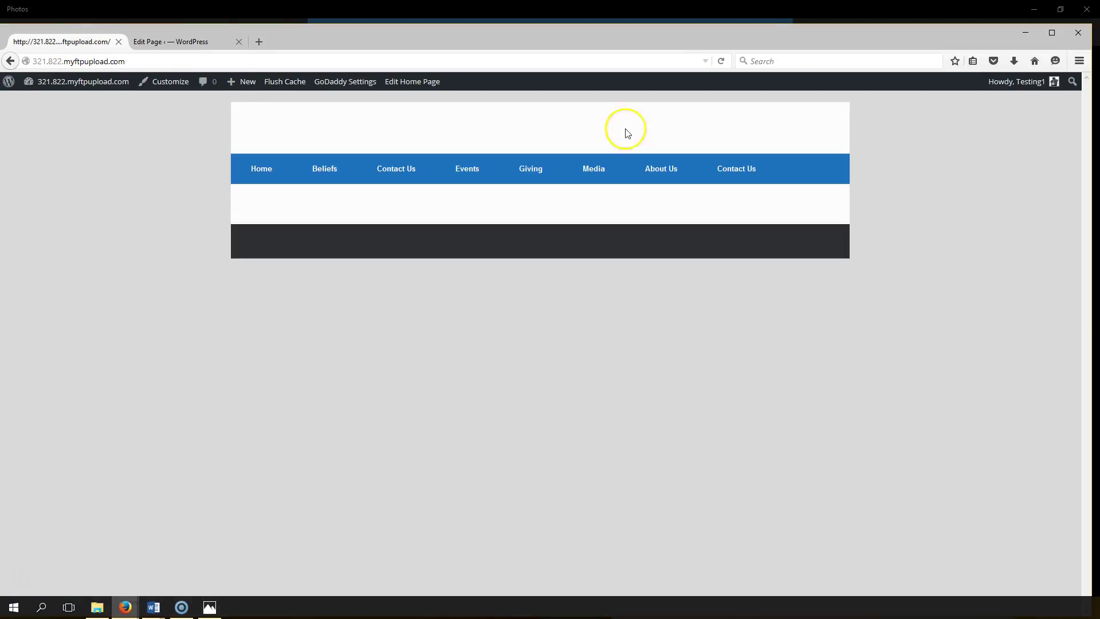
pyautogui.click(721, 60)
# Trash the old About Us page and the older duplicate Contact Us page.
pyautogui.moveTo(70, 80)
pyautogui.click(147, 42)
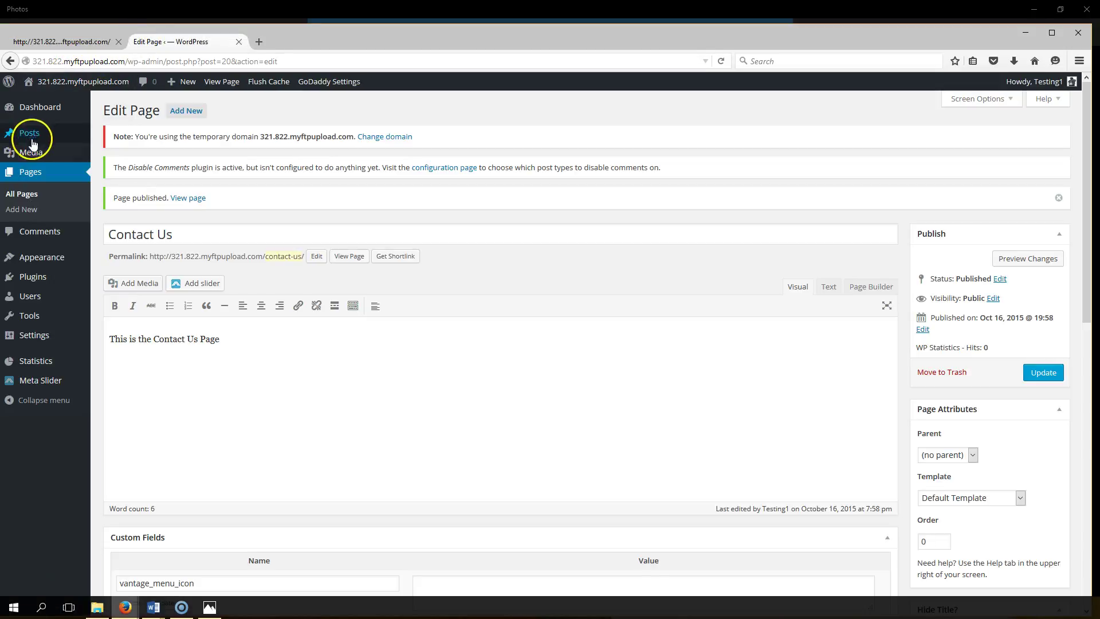
pyautogui.click(30, 172)
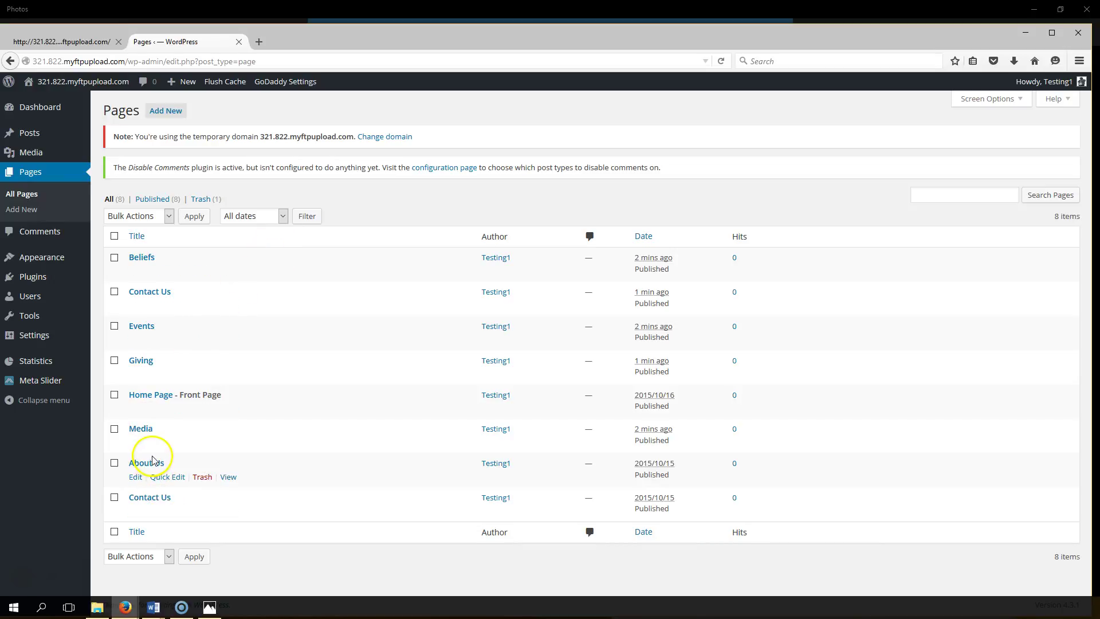
pyautogui.click(203, 478)
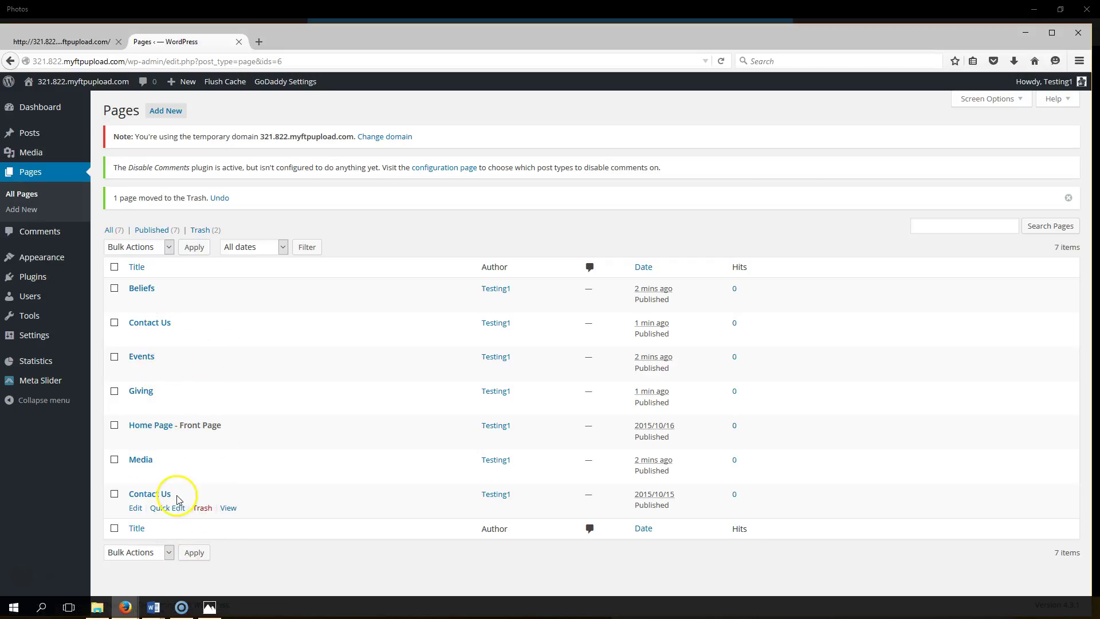
pyautogui.click(203, 508)
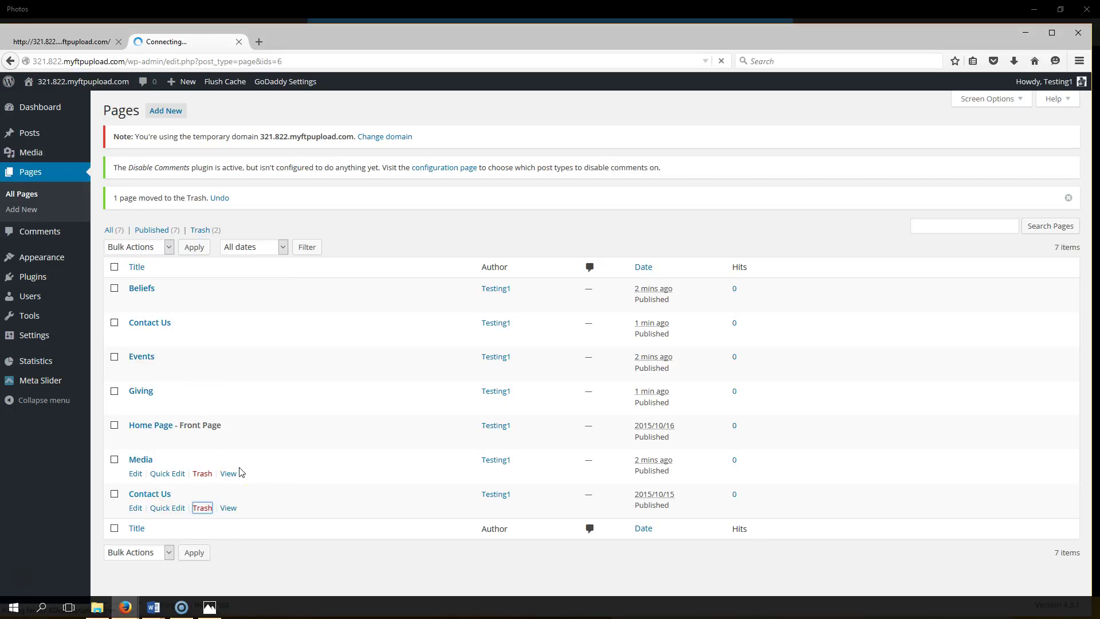
# Reload the live site to confirm the menu lists only the six new pages.
pyautogui.click(235, 475)
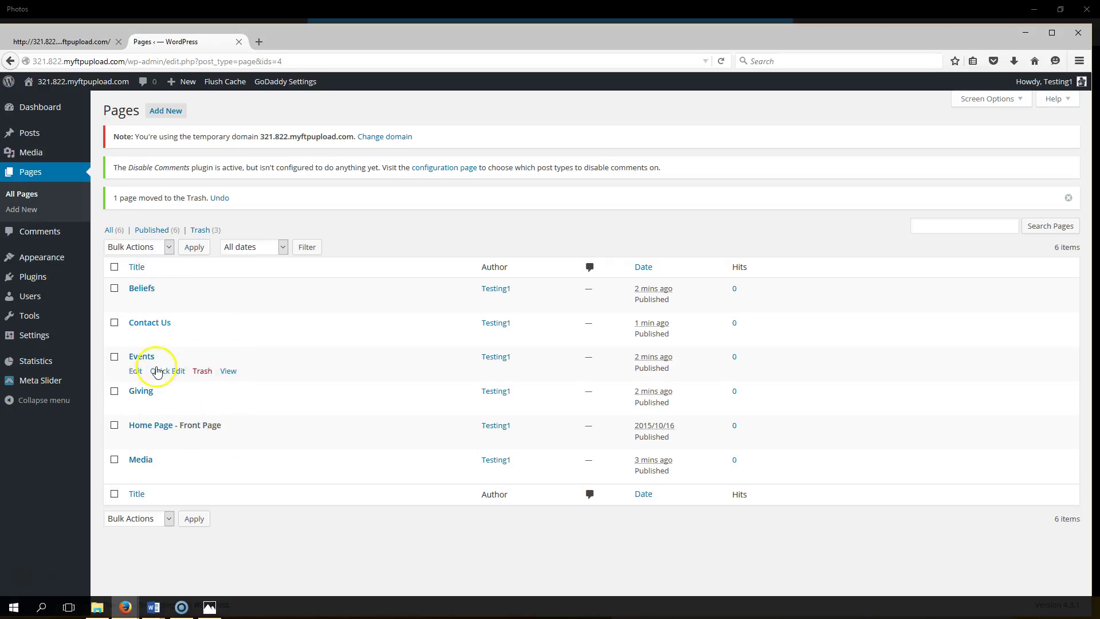
pyautogui.click(62, 45)
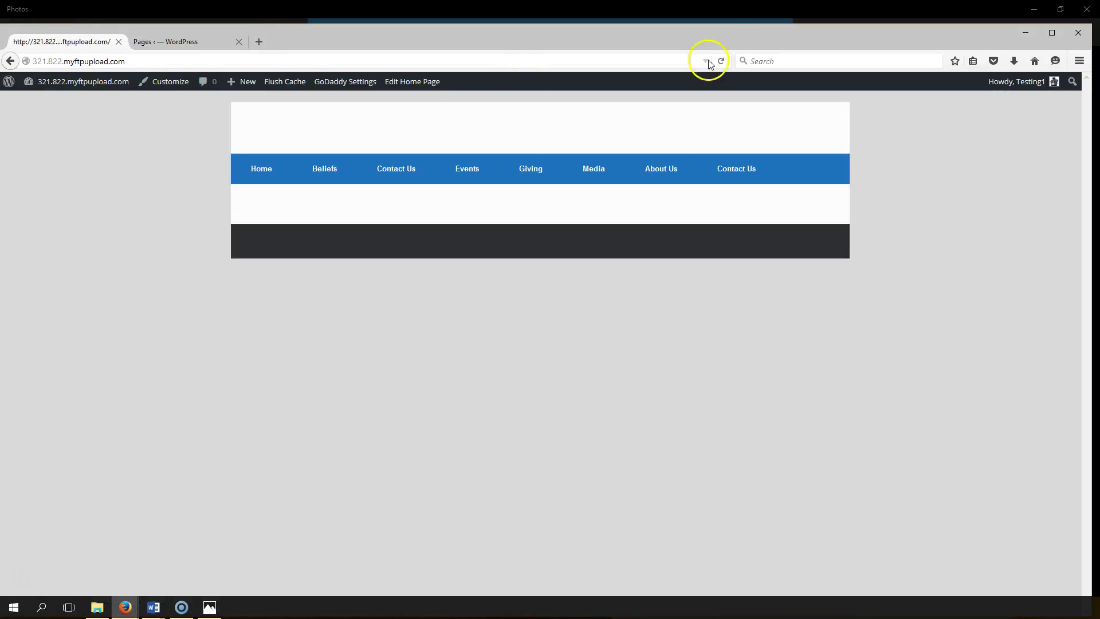
pyautogui.click(729, 61)
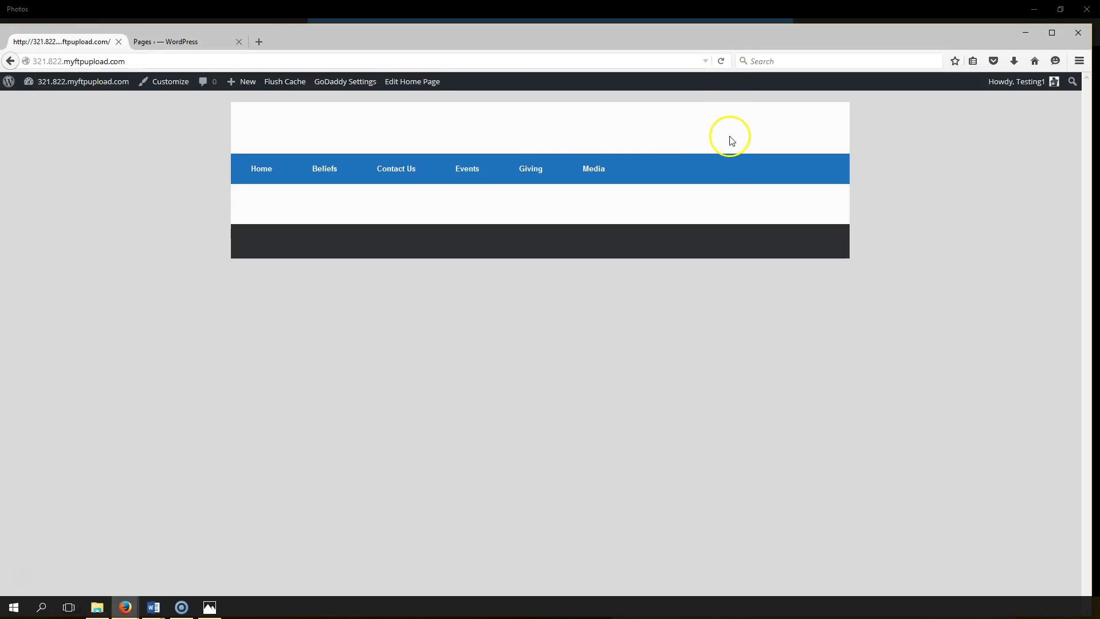